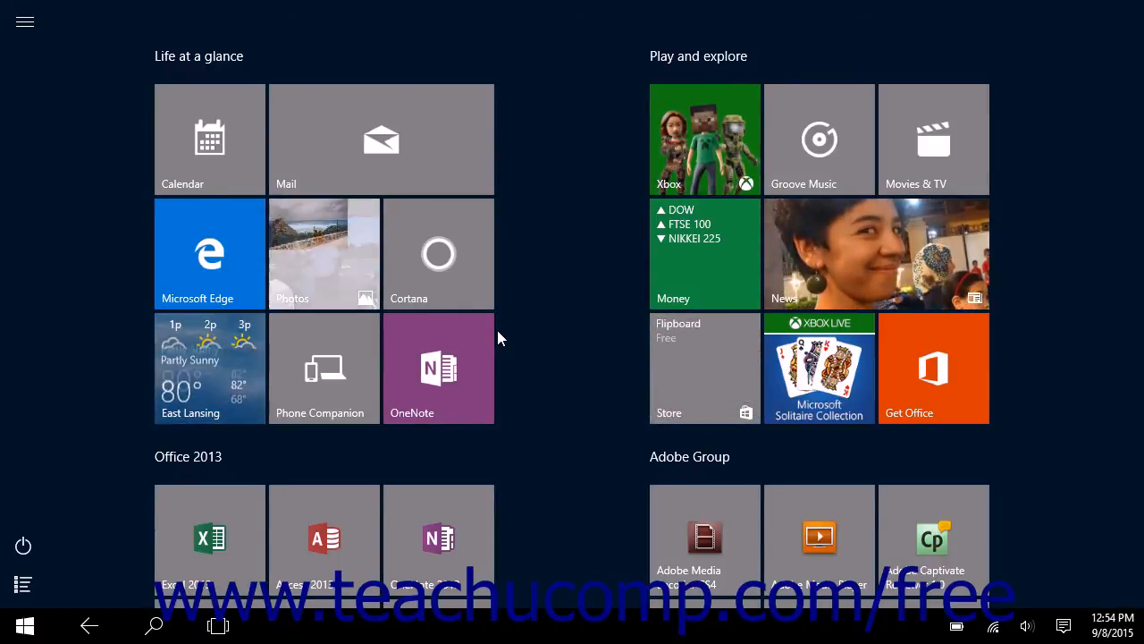
scroll(497, 330, down, 4)
scroll(498, 336, up, 4)
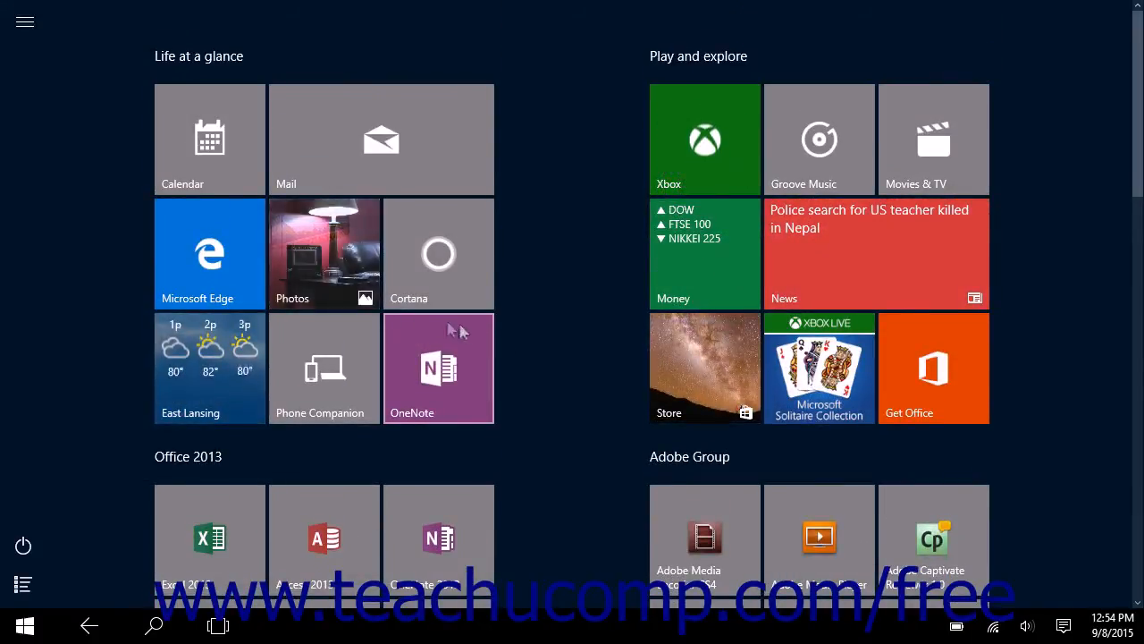
- Launch the Weather app from the East Lansing weather tile on the Start screen
click(244, 378)
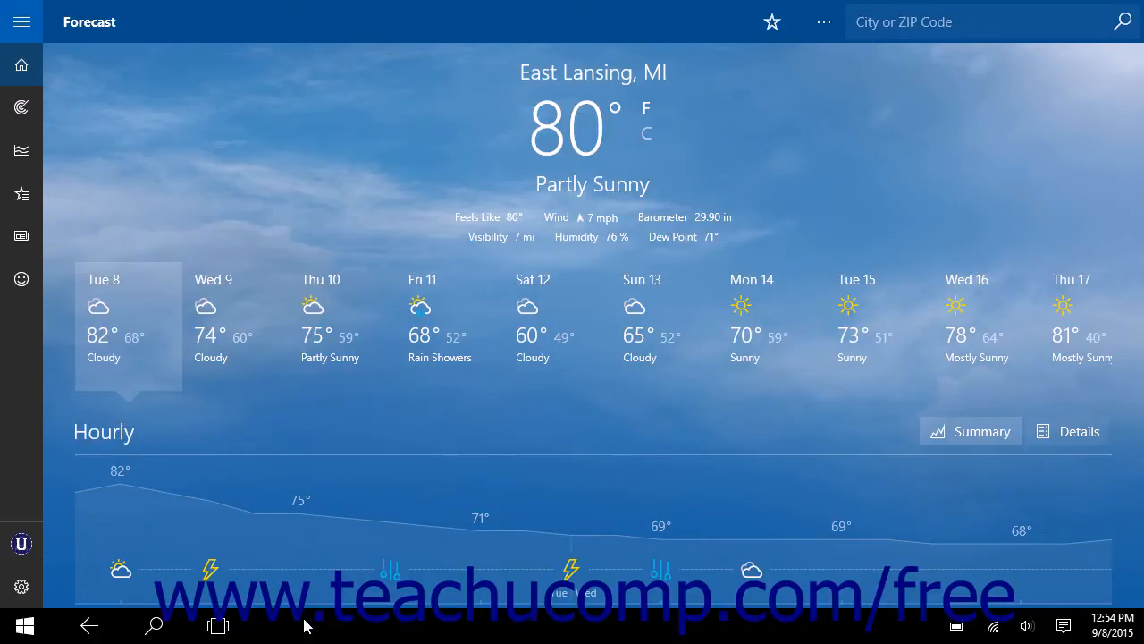
- Return from the Weather forecast to the Start screen using the taskbar Back button
click(94, 626)
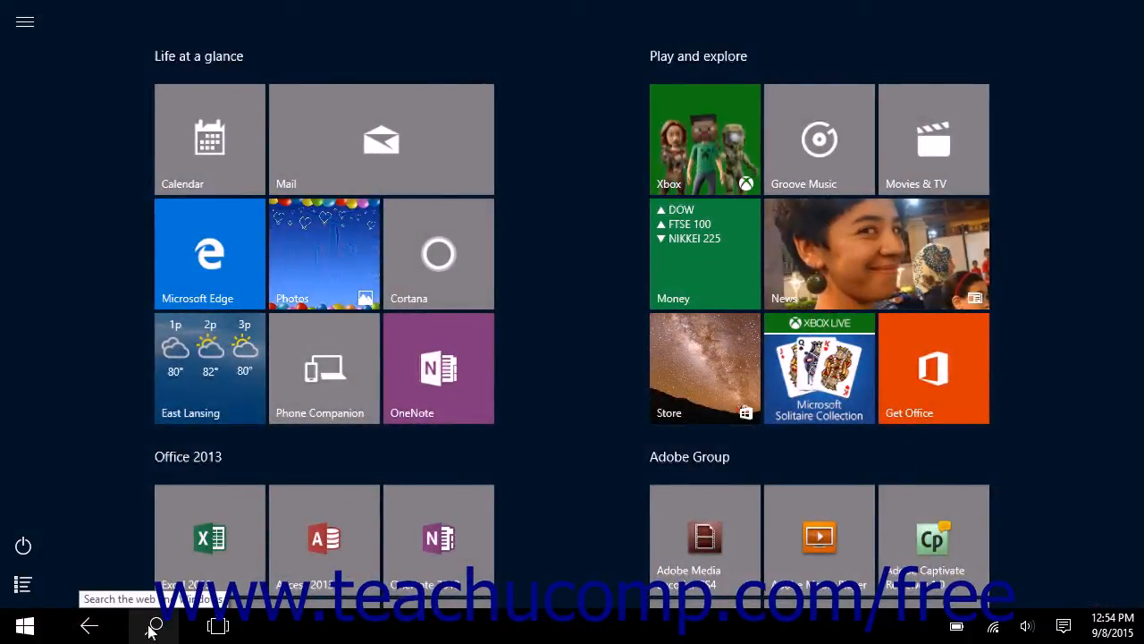
click(152, 629)
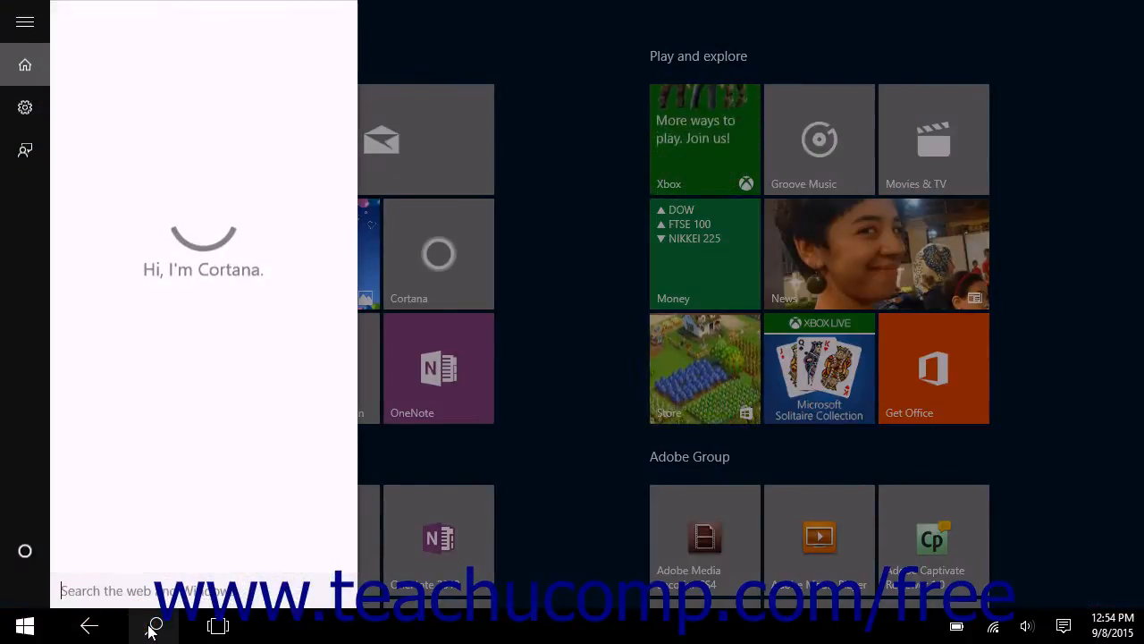
click(152, 628)
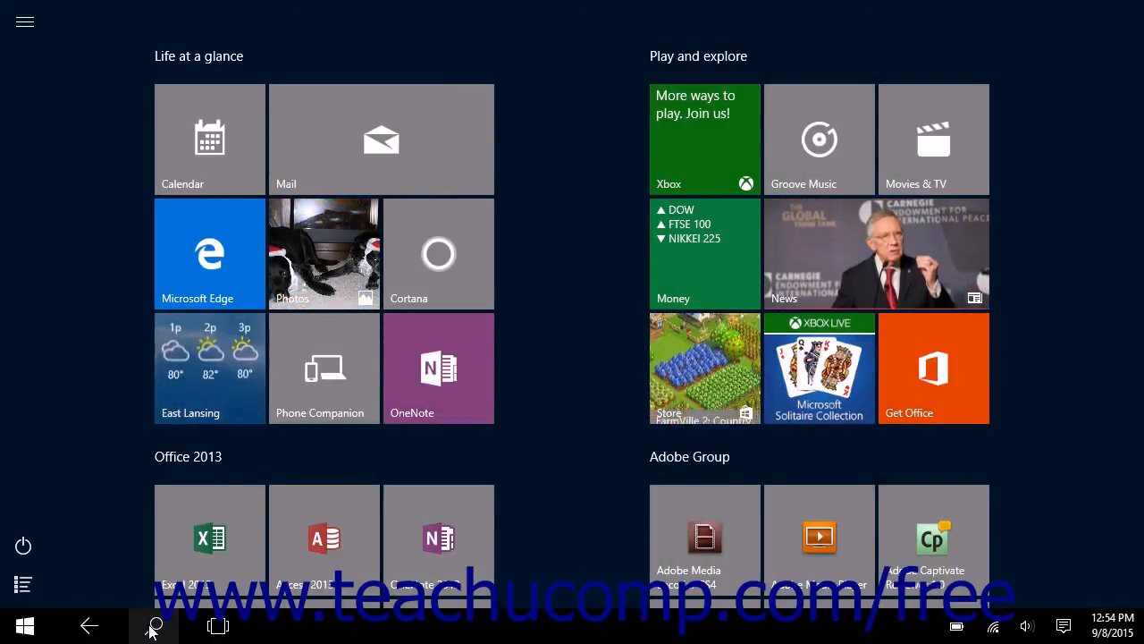
- Bring the Weather app up full screen from Task View
click(217, 626)
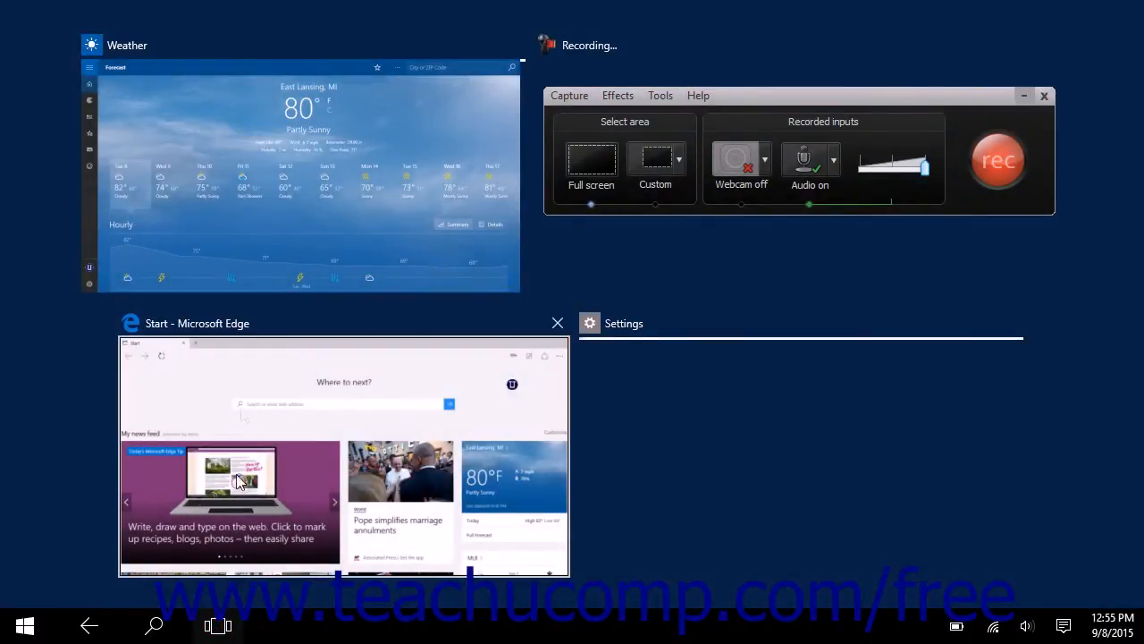
click(269, 171)
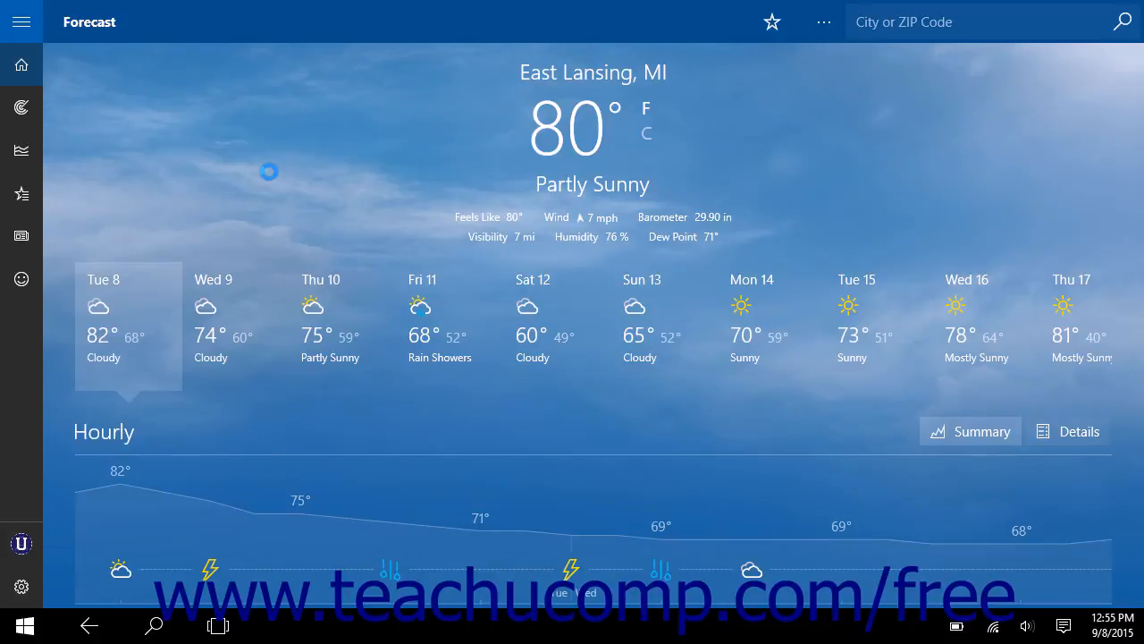
- Go back from Weather to the Microsoft Edge window with its Start page news feed
click(92, 626)
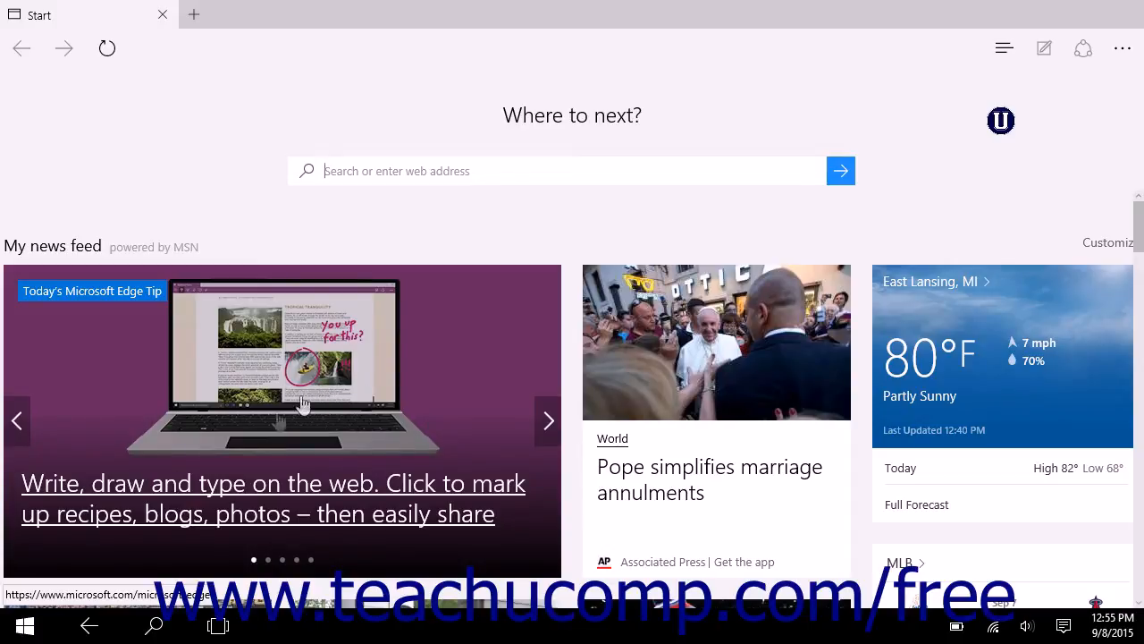
- Close the Microsoft Edge window from Task View, leaving Weather, the recorder and Settings open
click(220, 626)
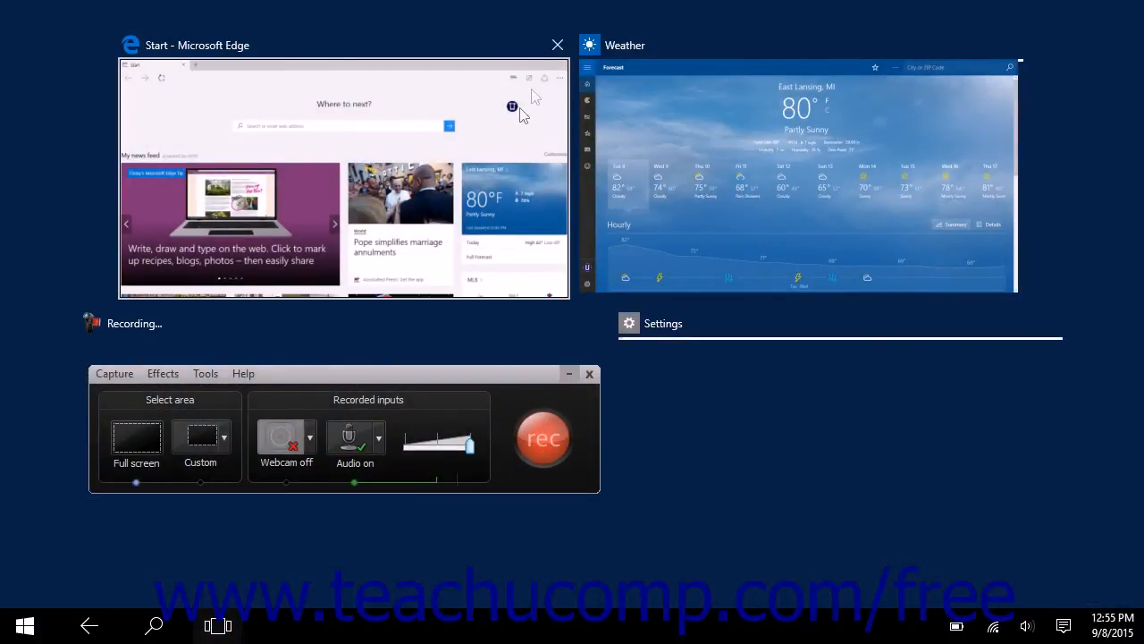
click(558, 45)
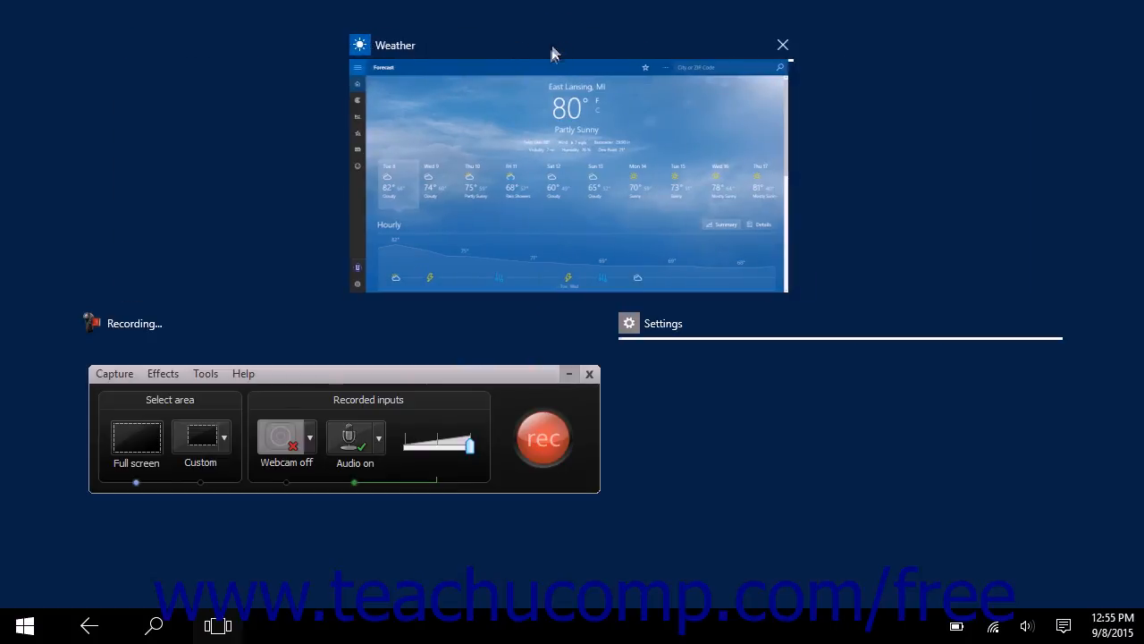